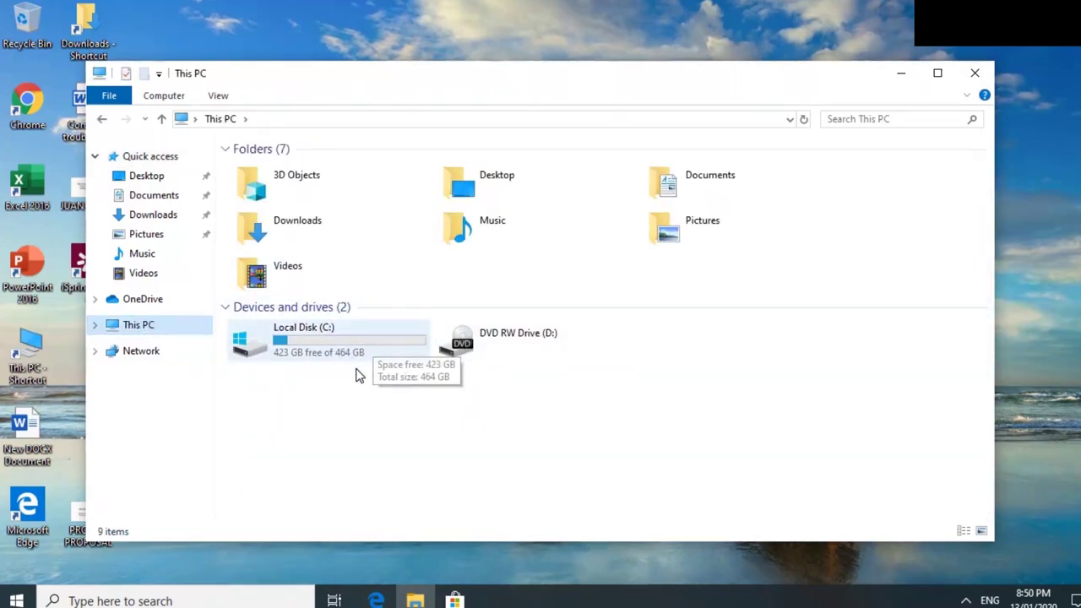
# Open Computer Management for this PC and display Disk Management.
pyautogui.moveTo(289, 349)
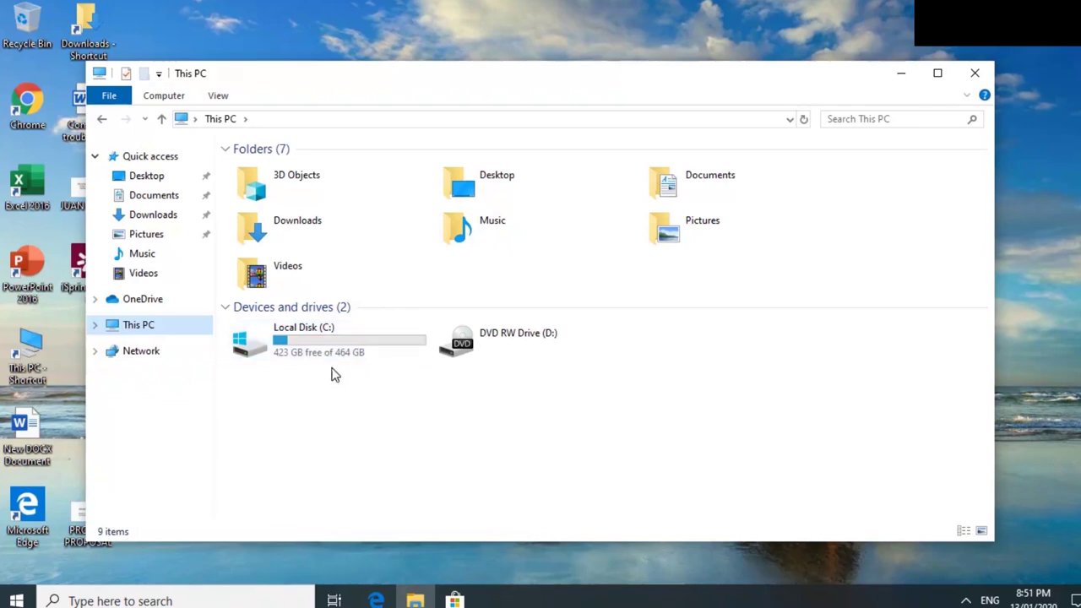
pyautogui.rightClick(165, 328)
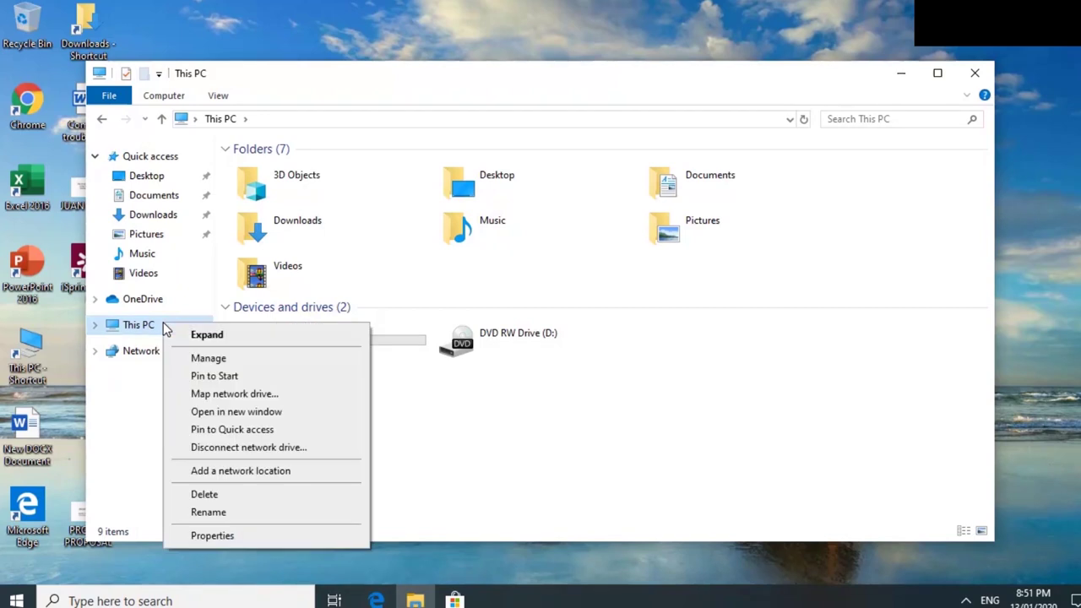
pyautogui.click(203, 359)
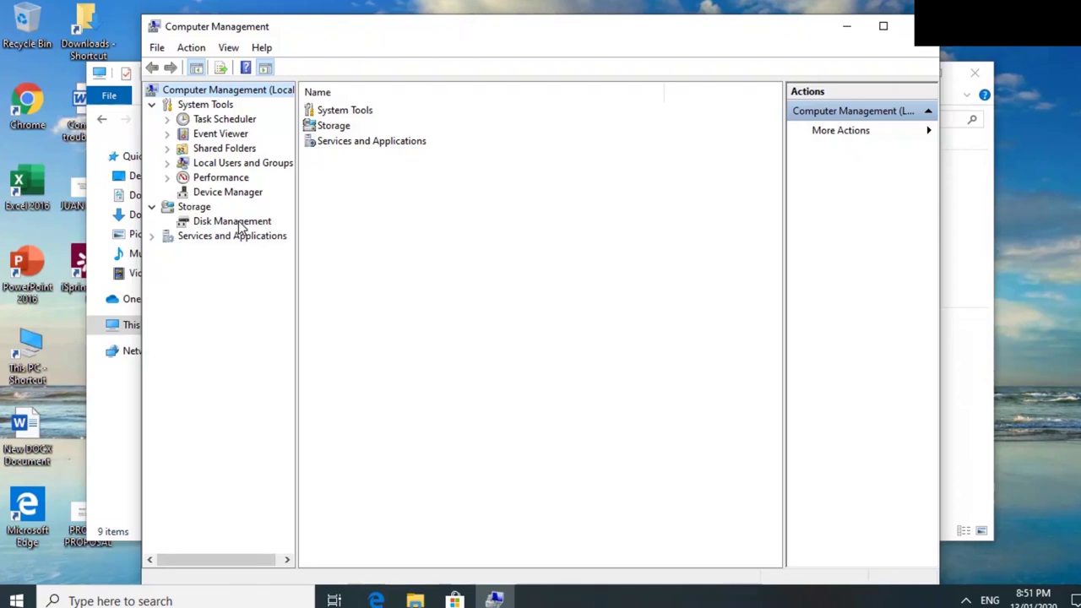
pyautogui.click(239, 223)
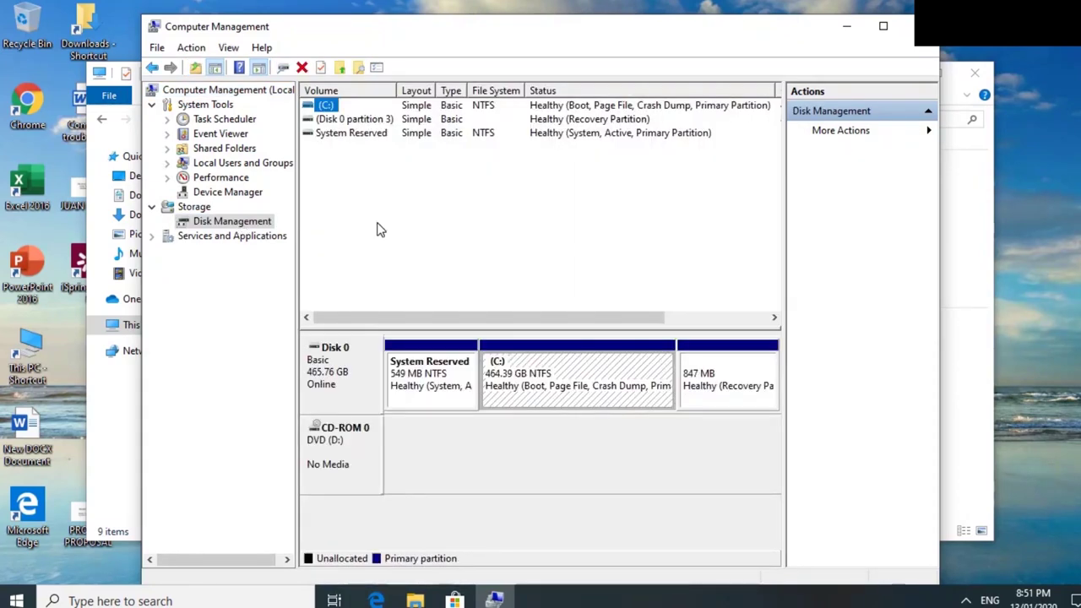
# Shrink the C: volume by 200000 MB to free up unallocated space on Disk 0.
pyautogui.click(399, 170)
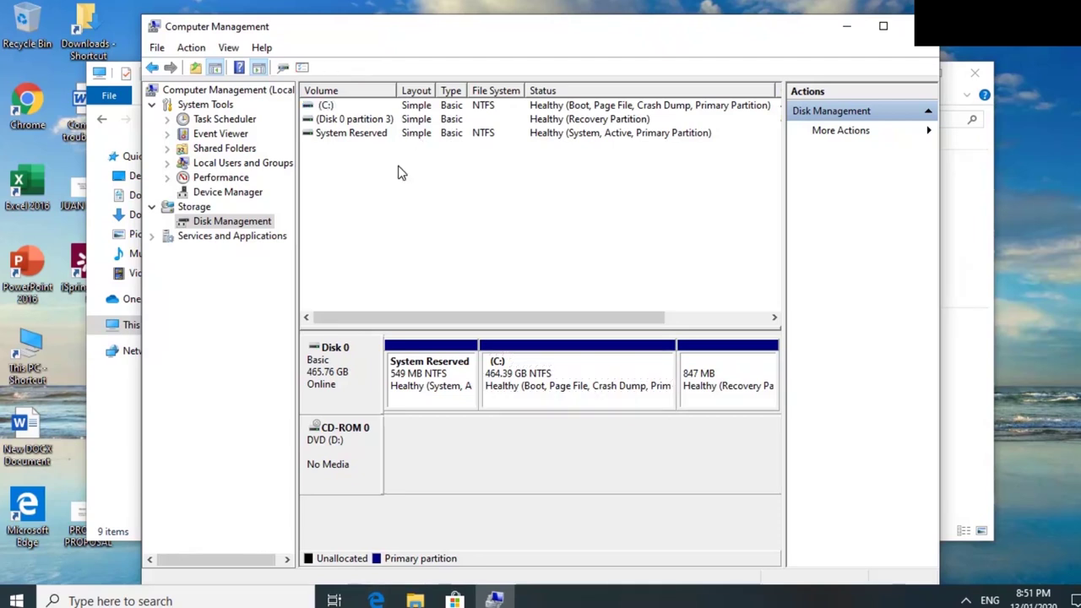
pyautogui.click(327, 106)
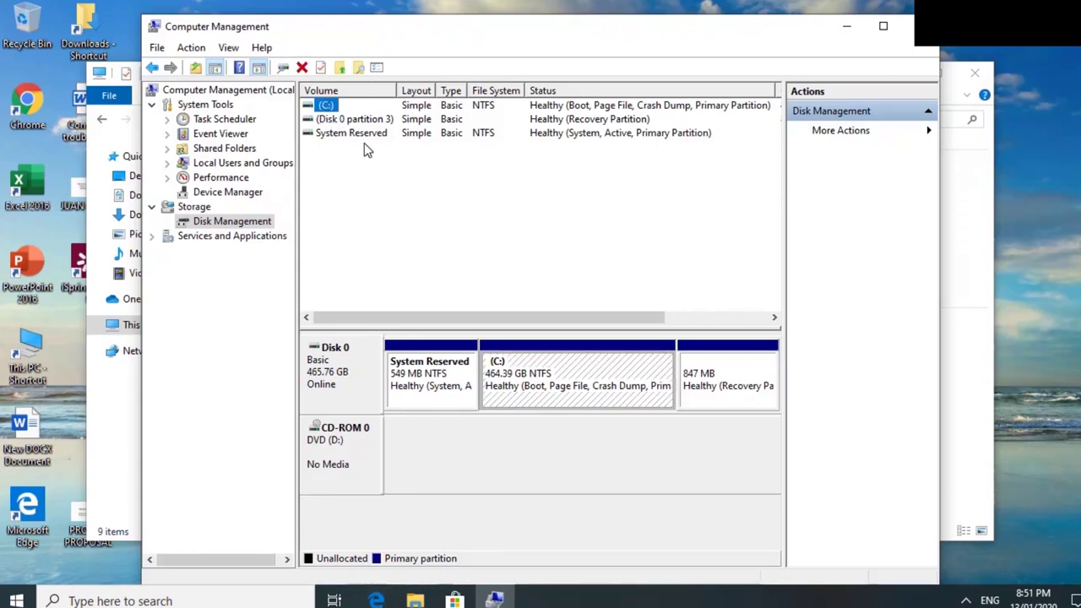
pyautogui.rightClick(329, 108)
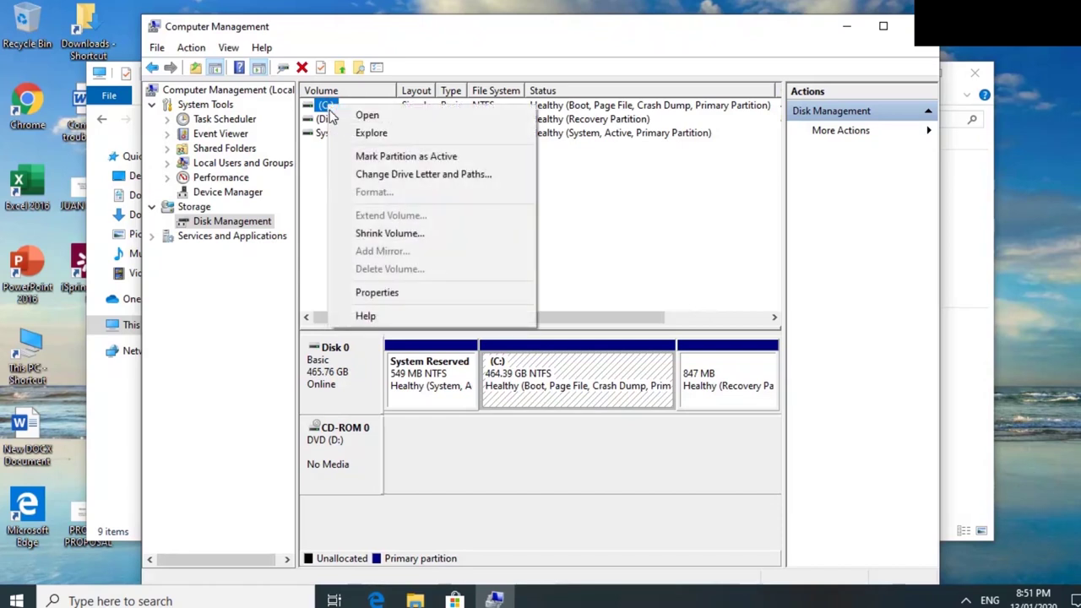
pyautogui.click(381, 234)
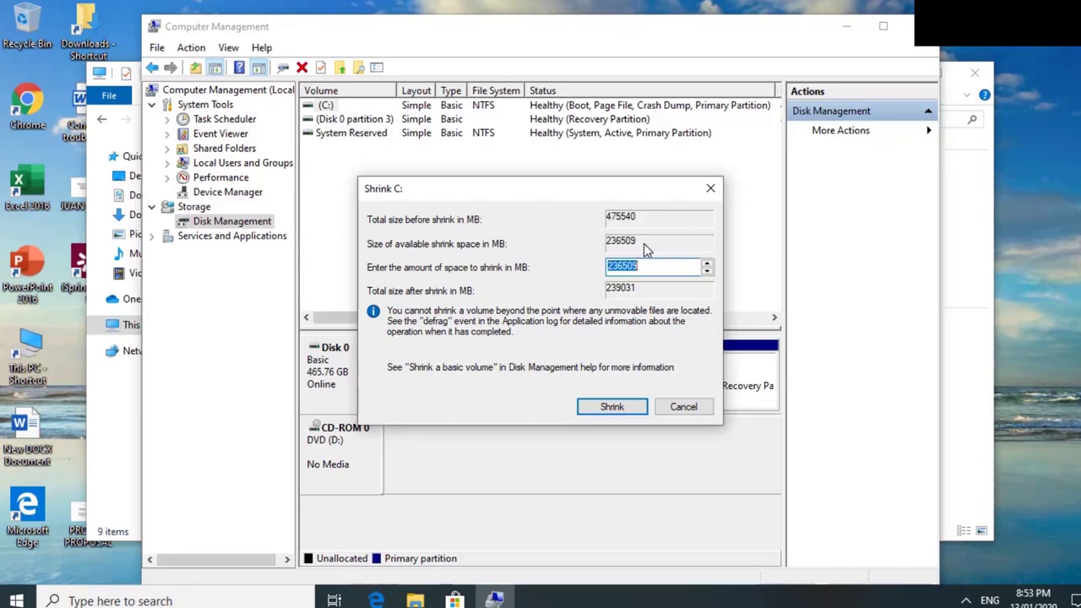
pyautogui.click(647, 266)
pyautogui.moveTo(663, 266); pyautogui.dragTo(554, 270)
pyautogui.press('BackSpace')
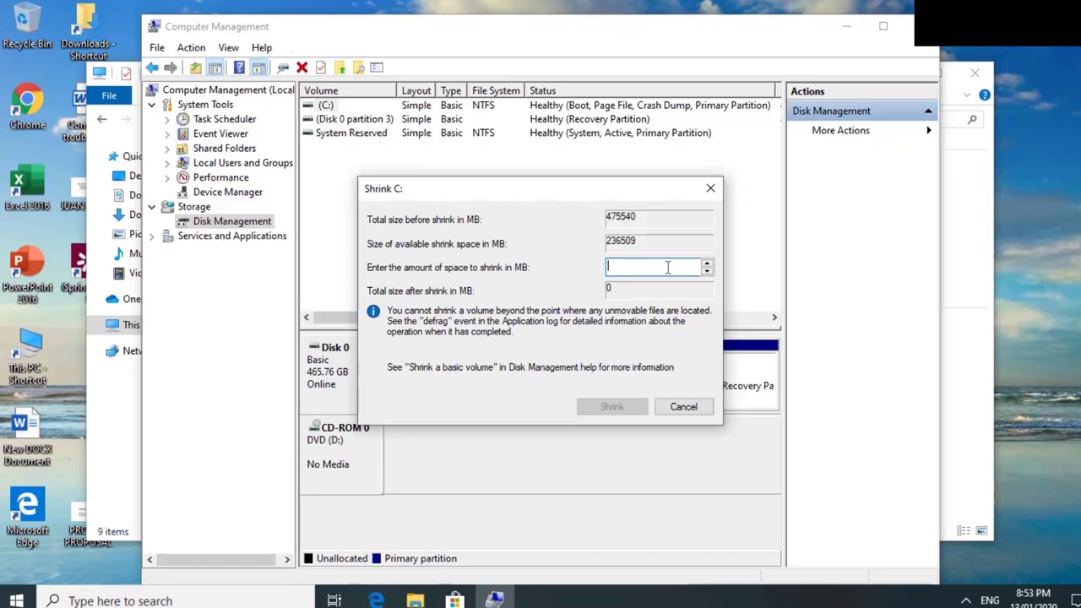
pyautogui.write('200')
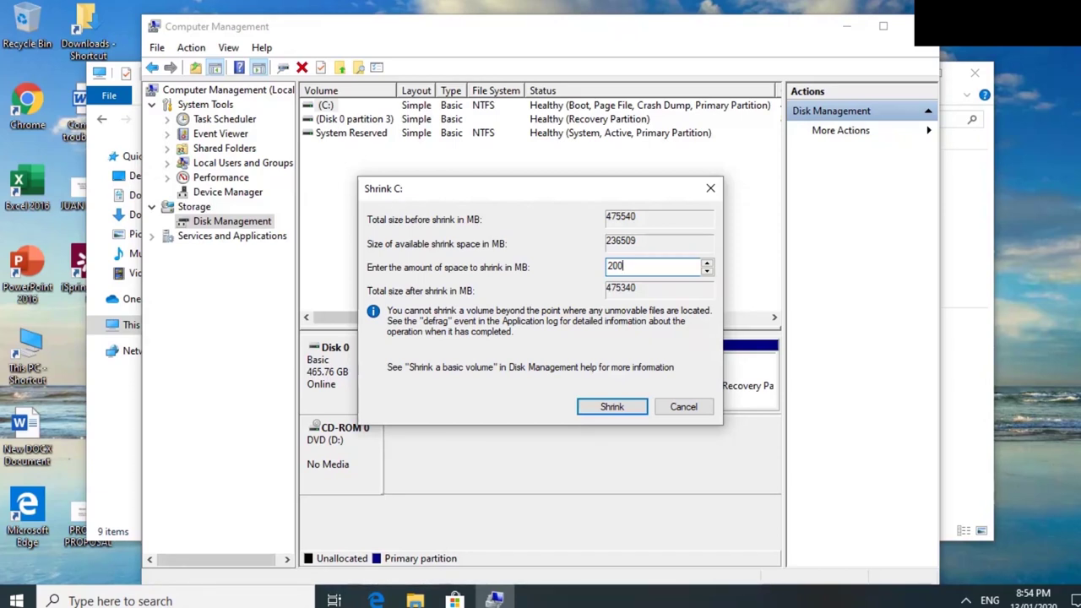
pyautogui.write('000')
pyautogui.click(612, 408)
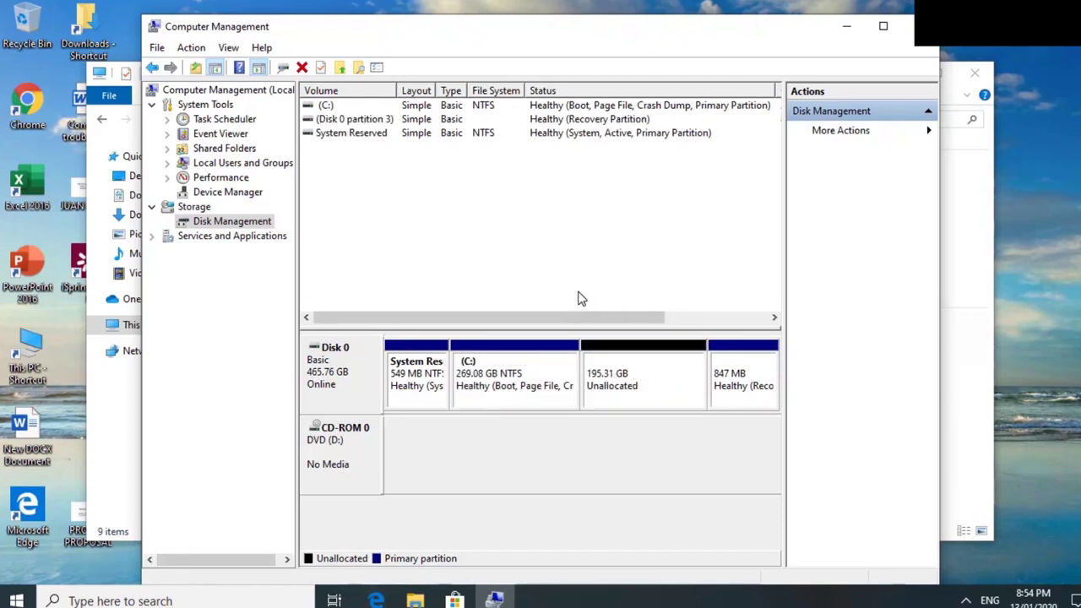
# Start a new simple volume in Disk 0's unallocated space, using the maximum size of 199999 MB.
pyautogui.click(622, 384)
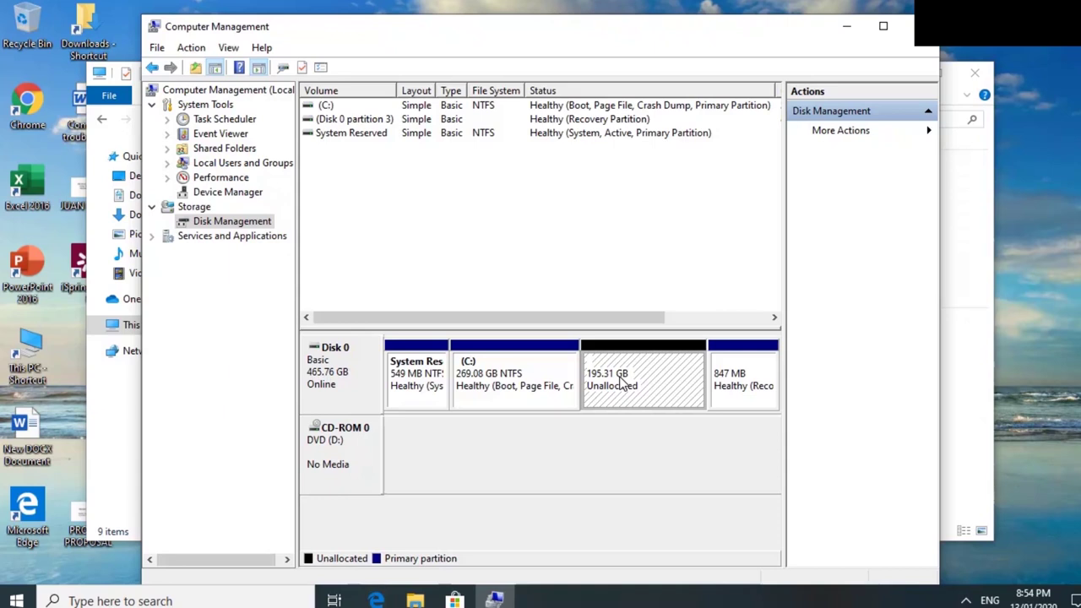
pyautogui.click(533, 384)
pyautogui.click(624, 381)
pyautogui.click(636, 385)
pyautogui.rightClick(601, 384)
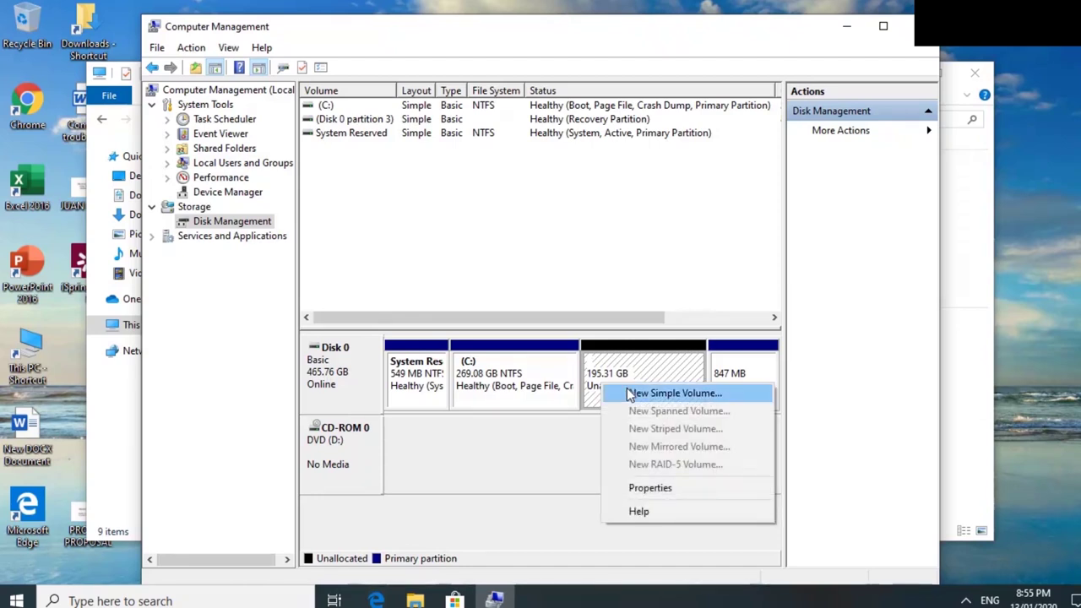
pyautogui.click(629, 393)
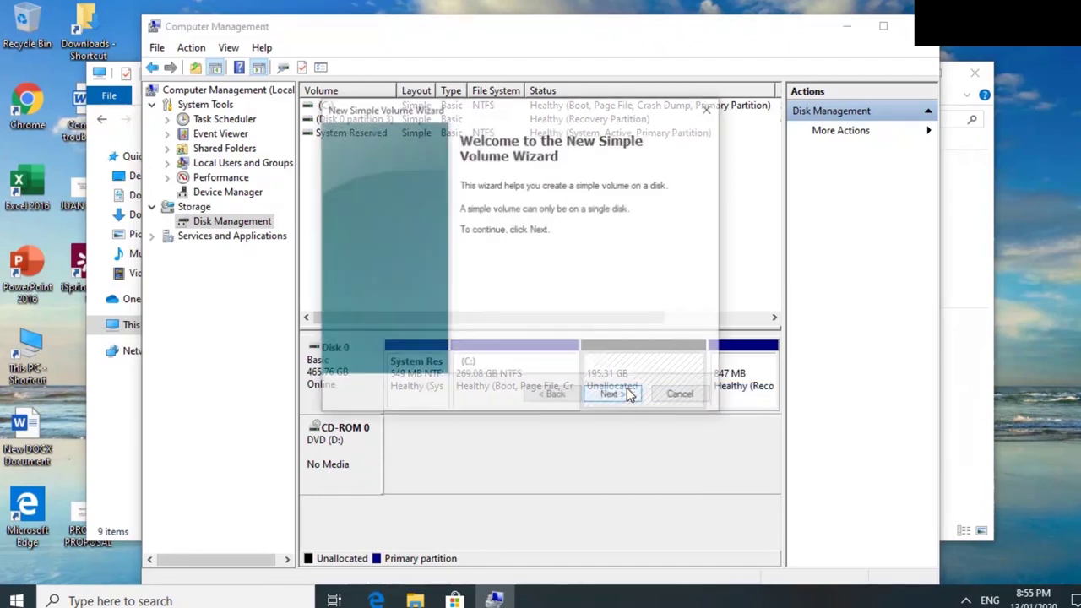
pyautogui.click(627, 395)
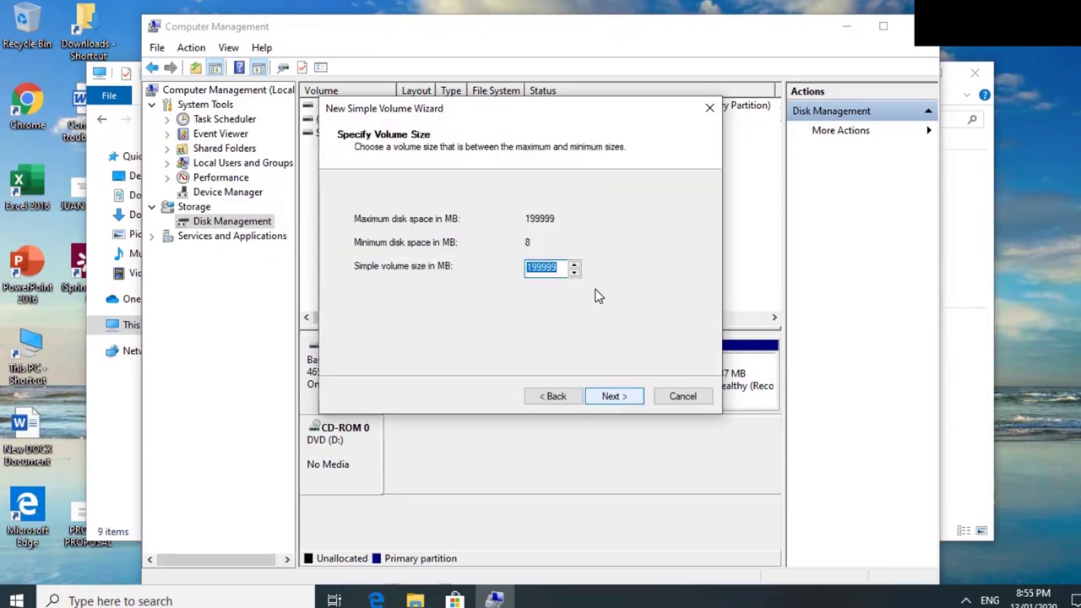
pyautogui.click(617, 400)
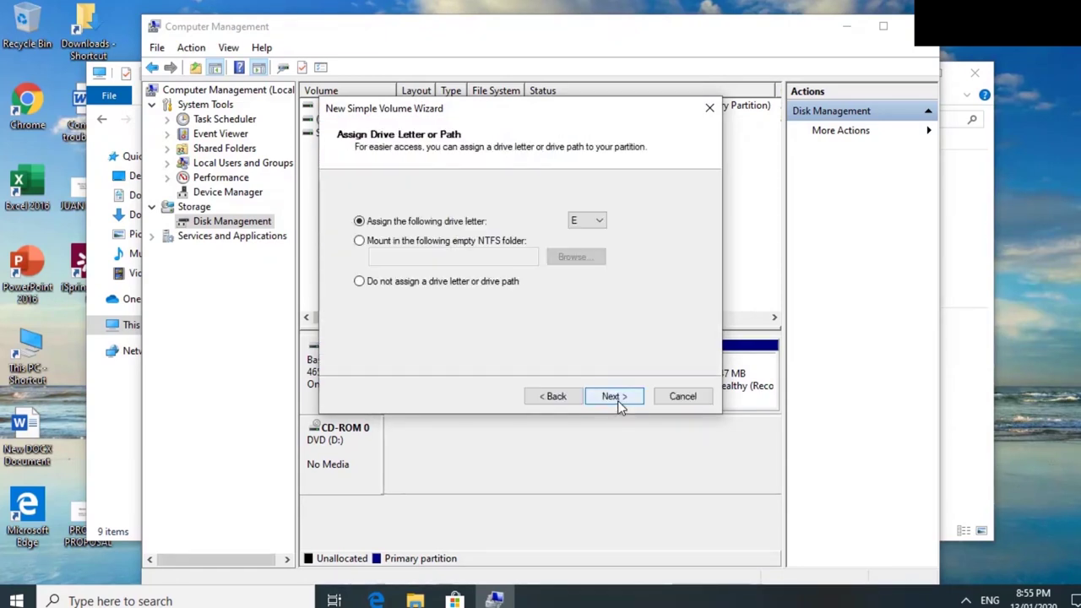
# Assign drive letter E, quick-format the partition as NTFS with the label New Volume, and finish creating it.
pyautogui.click(589, 221)
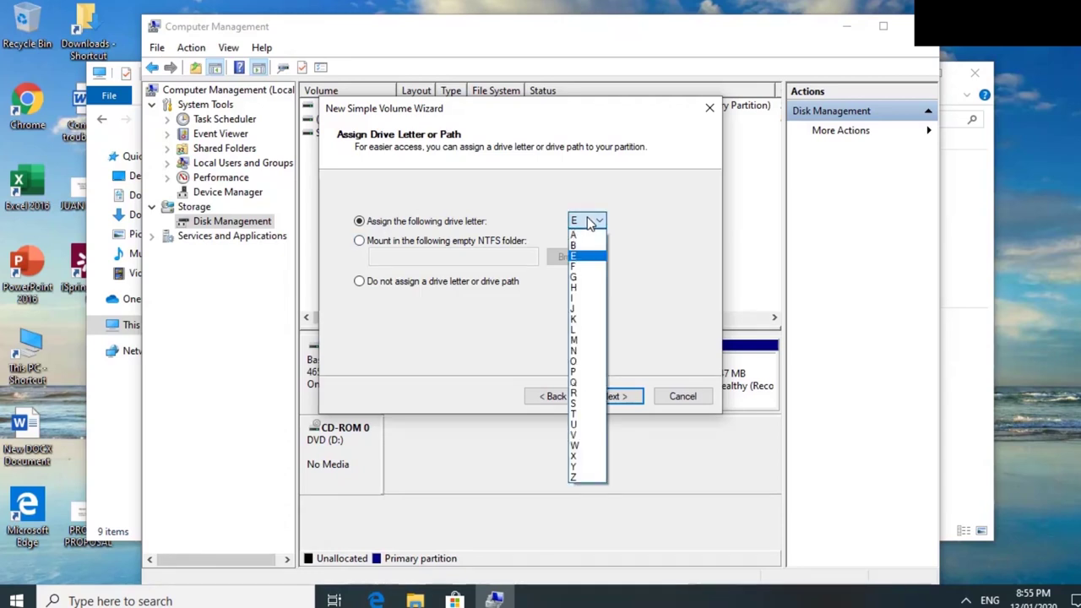
pyautogui.click(589, 221)
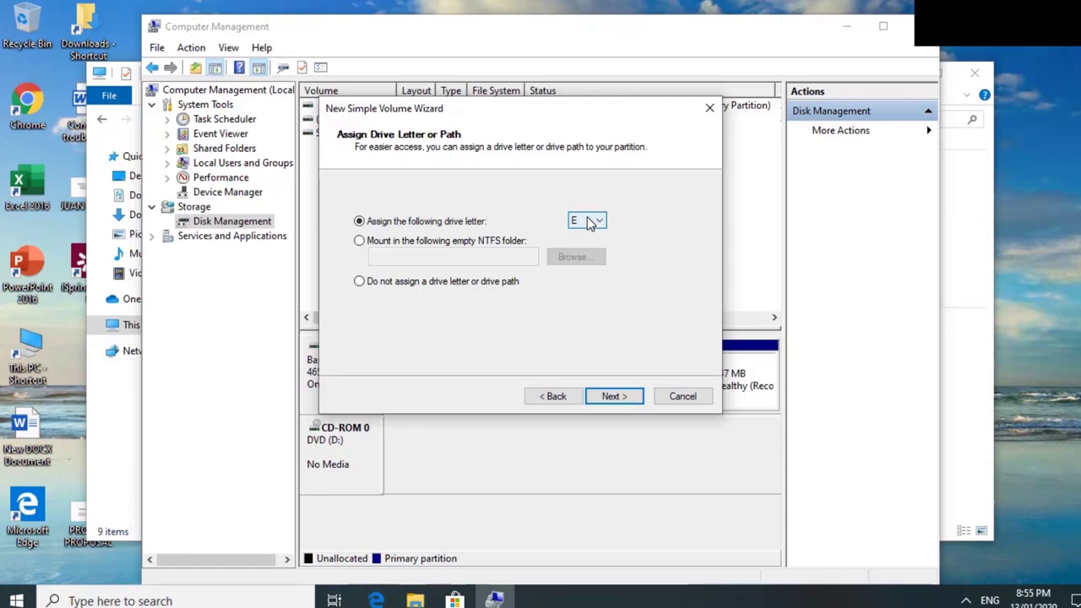
pyautogui.click(602, 217)
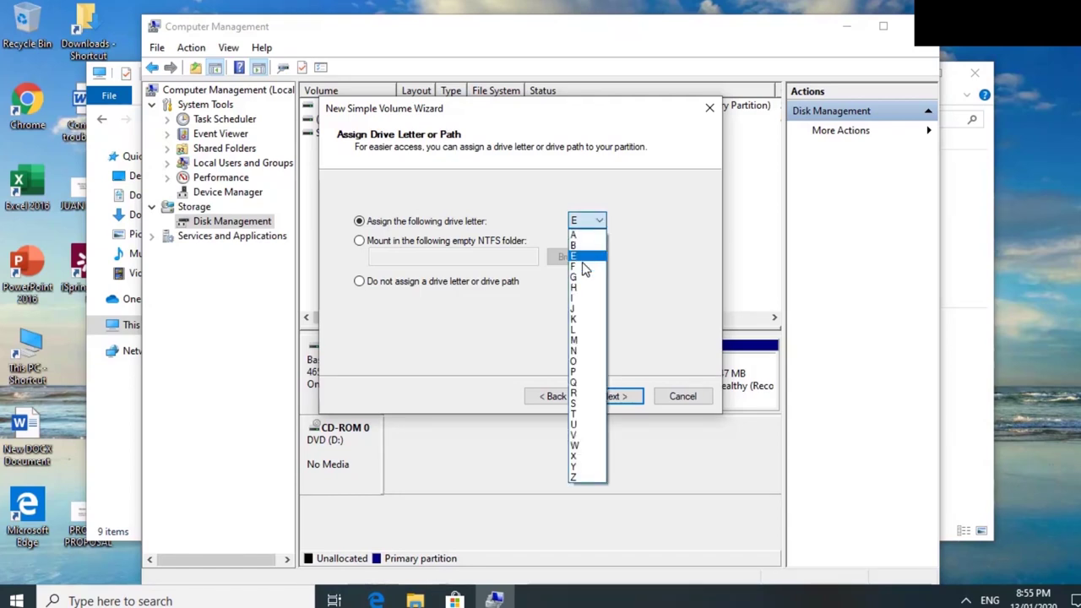
pyautogui.click(571, 171)
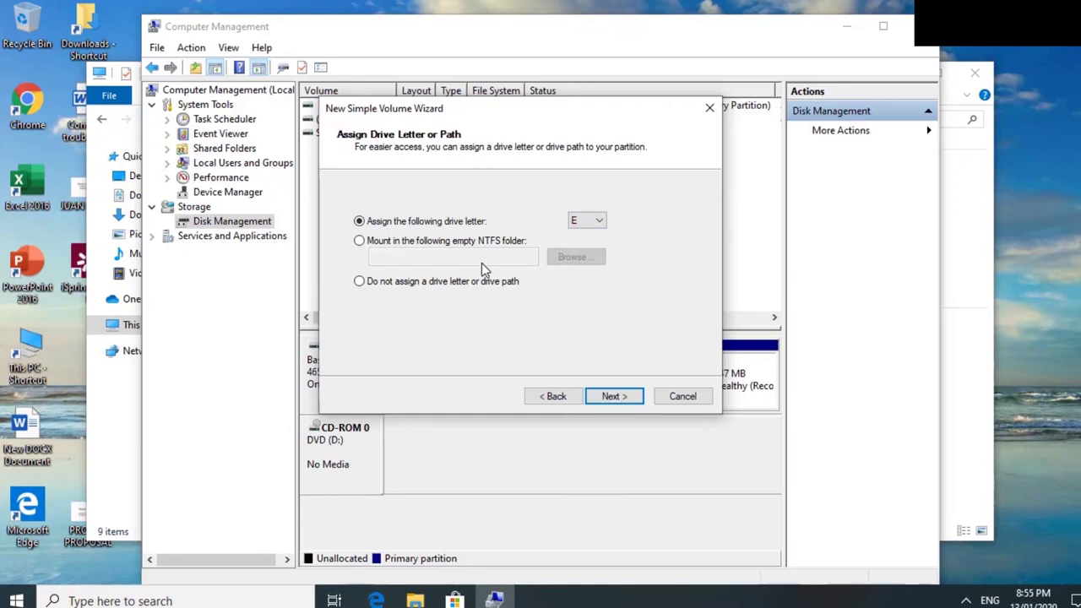
pyautogui.click(610, 396)
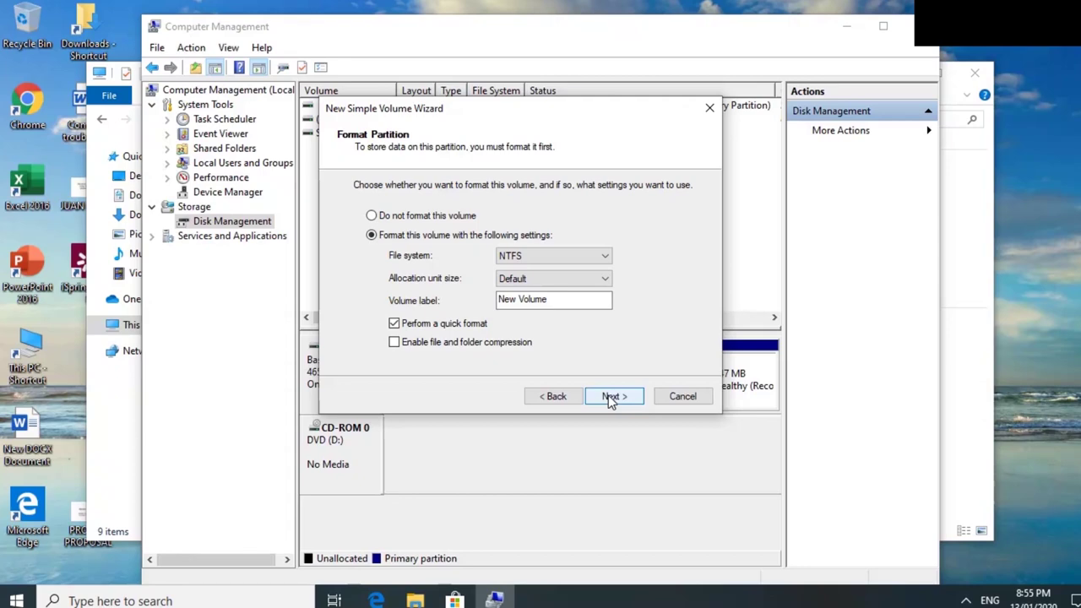
pyautogui.click(611, 397)
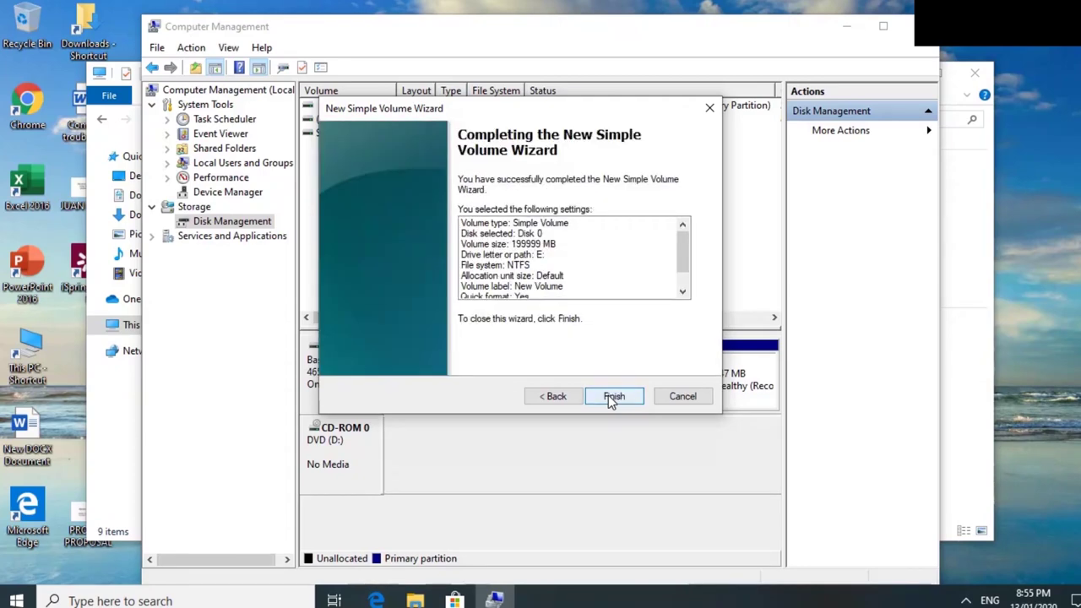
pyautogui.click(611, 397)
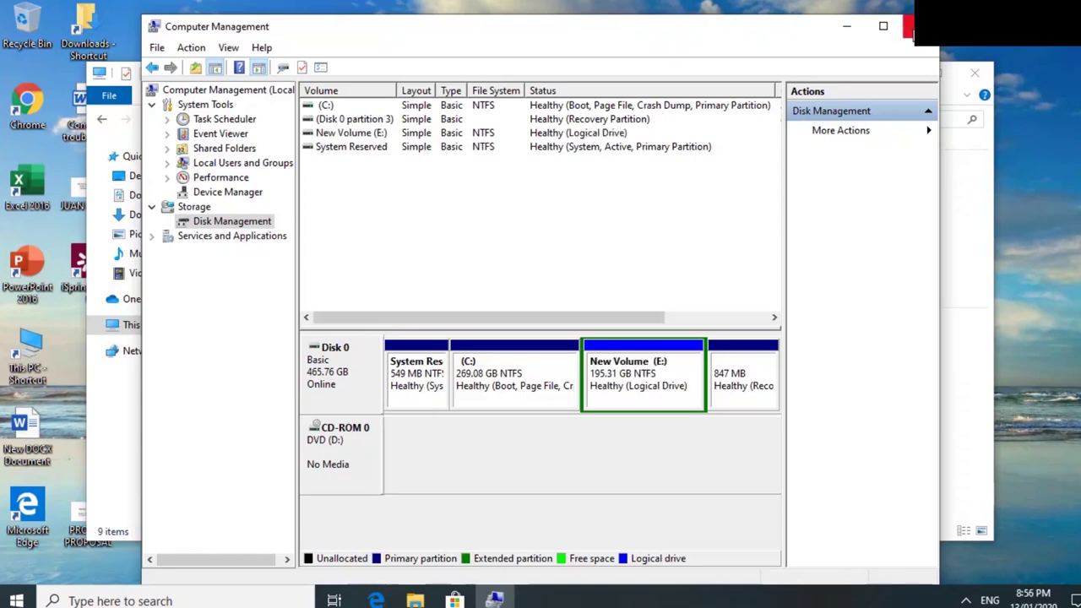
# Close Computer Management, inspect the contents of New Volume (E:) in File Explorer, and return to This PC.
pyautogui.click(916, 28)
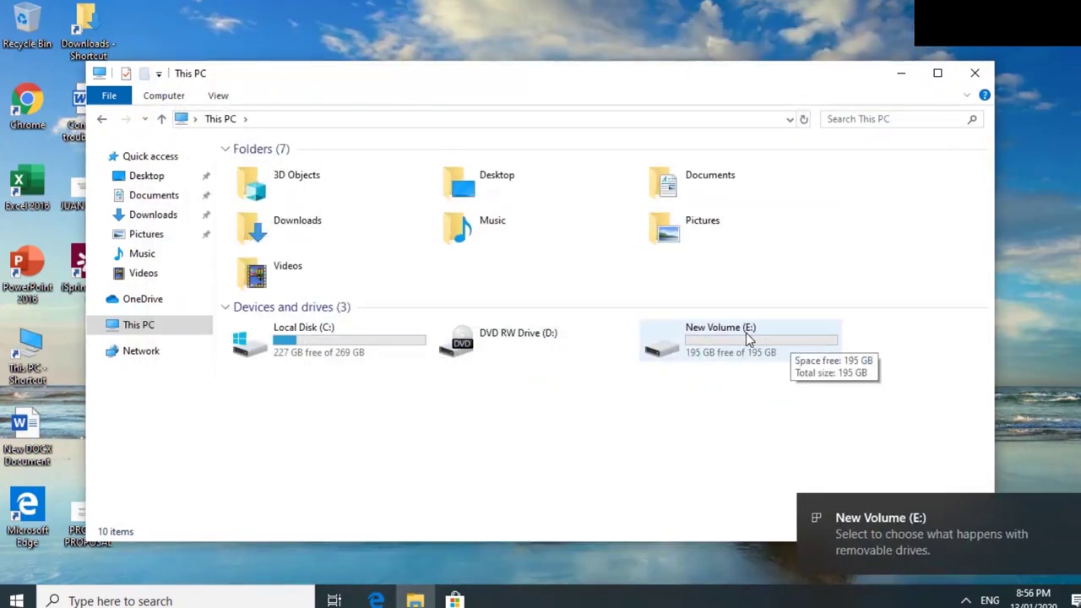
pyautogui.doubleClick(746, 333)
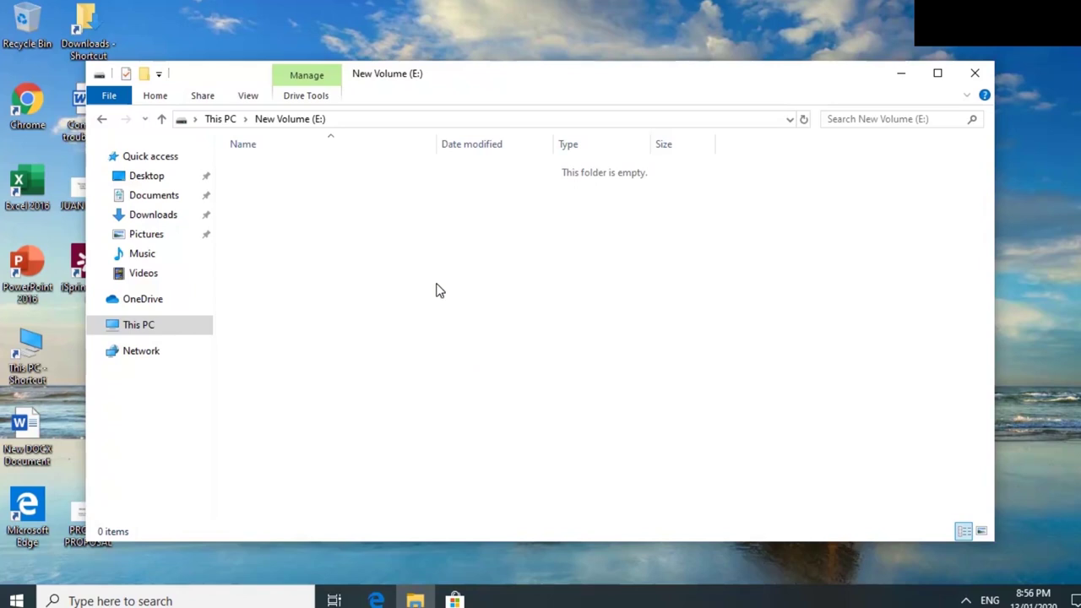
pyautogui.click(102, 119)
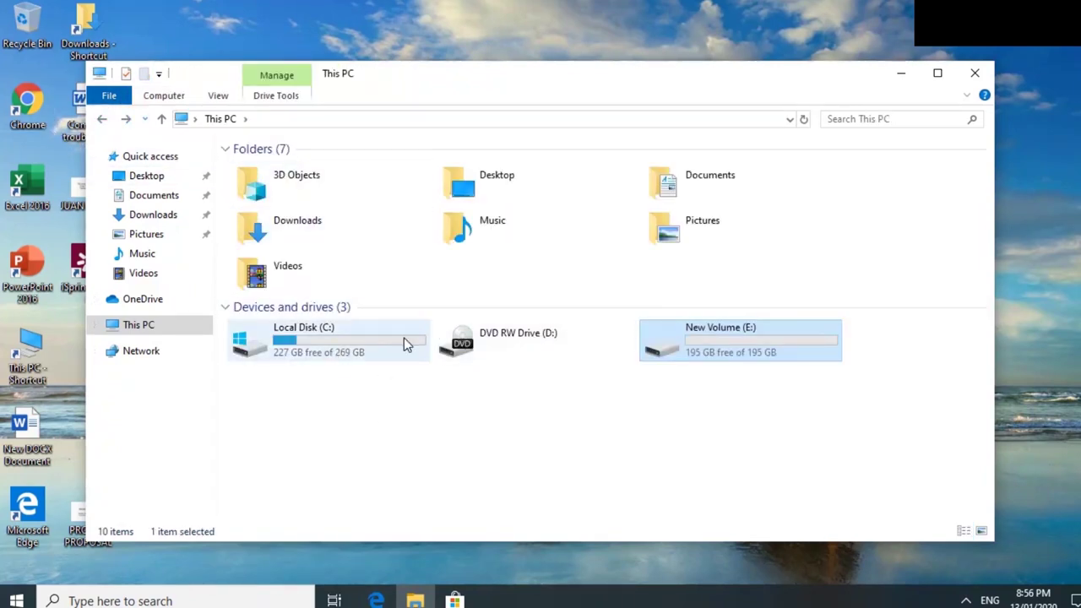